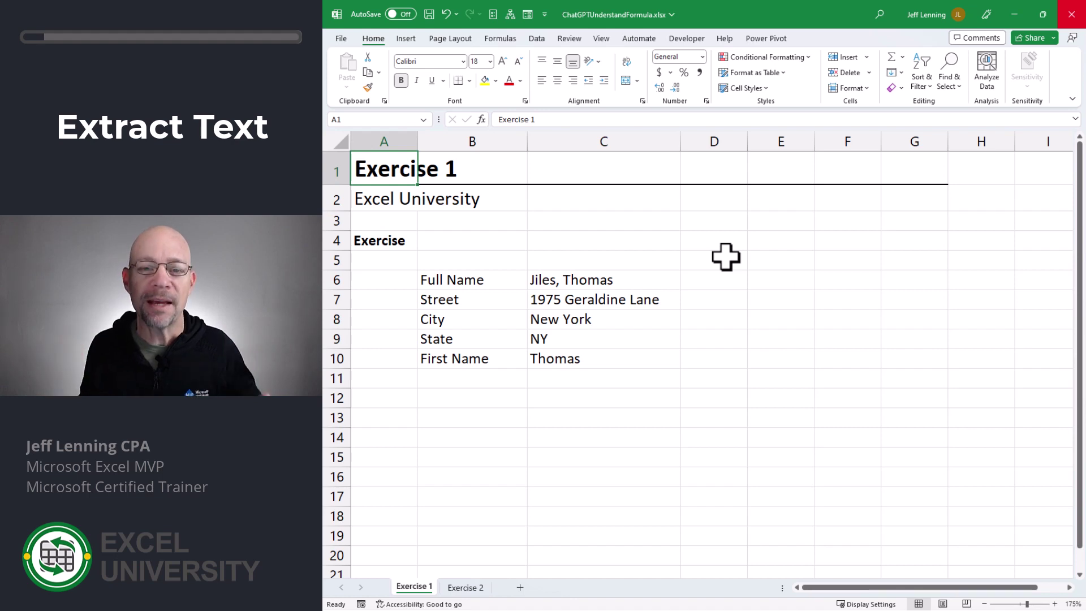
Step: Open C10's formula =RIGHT(C6,LEN(C6)-FIND(", ",C6,1)-1), which extracts the first name from C6, for copying
{"action": "left_click", "coordinate": [628, 280]}
{"action": "key", "text": "Down"}
{"action": "key", "text": "Down"}
{"action": "key", "text": "Down"}
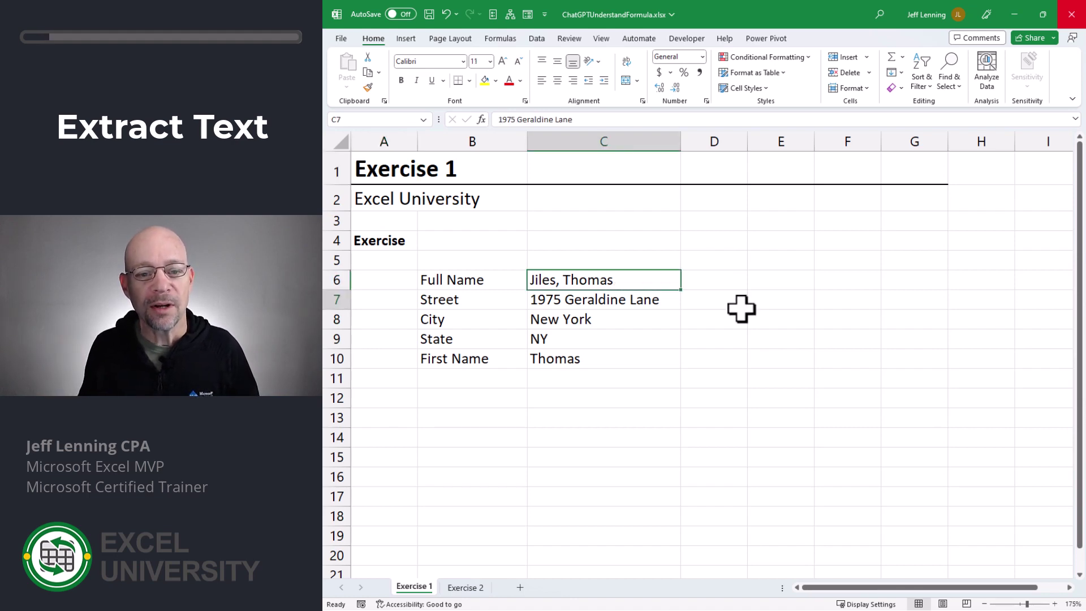
{"action": "key", "text": "Down"}
{"action": "key", "text": "F2"}
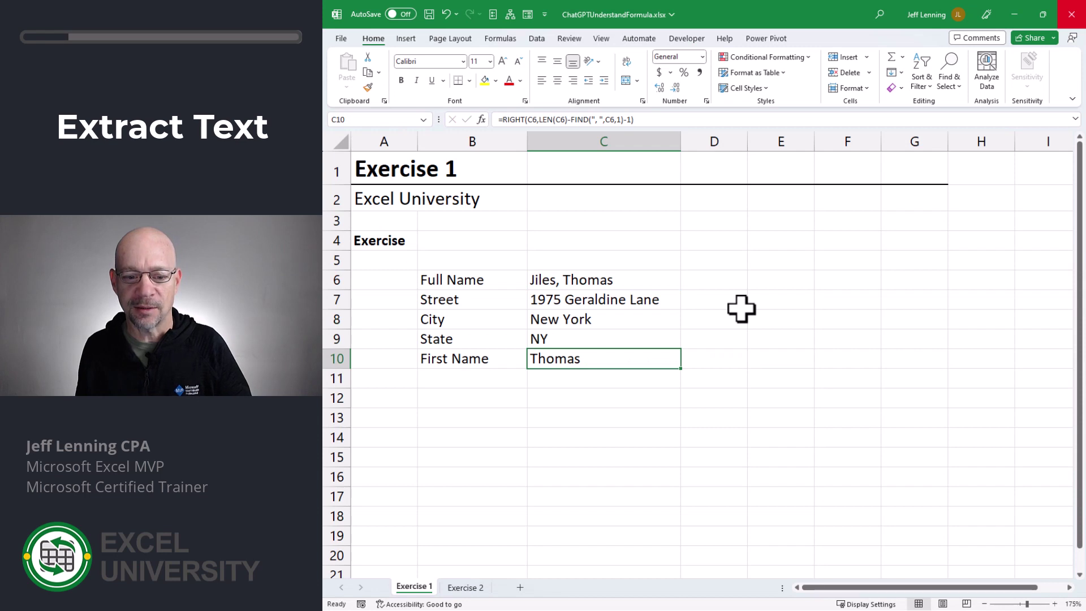
{"action": "key", "text": "Left"}
{"action": "key", "text": "Up"}
{"action": "key", "text": "Up"}
{"action": "key", "text": "Up"}
{"action": "key", "text": "Up"}
{"action": "key", "text": "Right"}
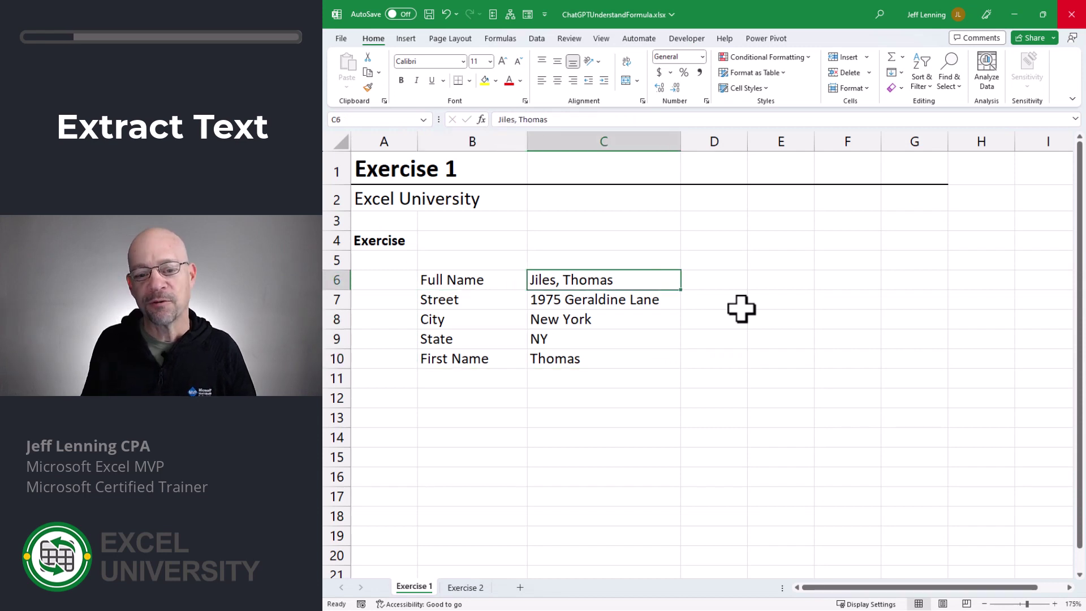
{"action": "key", "text": "Down"}
{"action": "key", "text": "Down"}
{"action": "key", "text": "Down"}
{"action": "key", "text": "Down"}
{"action": "key", "text": "F2"}
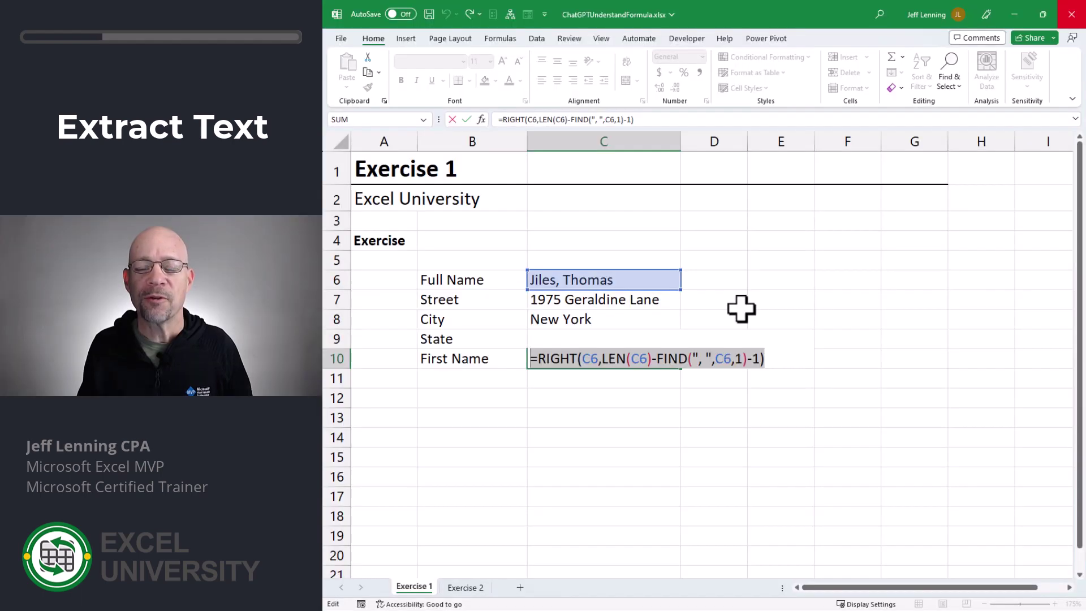
Step: Send ChatGPT 'please explain this excel formula:' followed by the pasted RIGHT/LEN/FIND formula
{"action": "key", "text": "Return"}
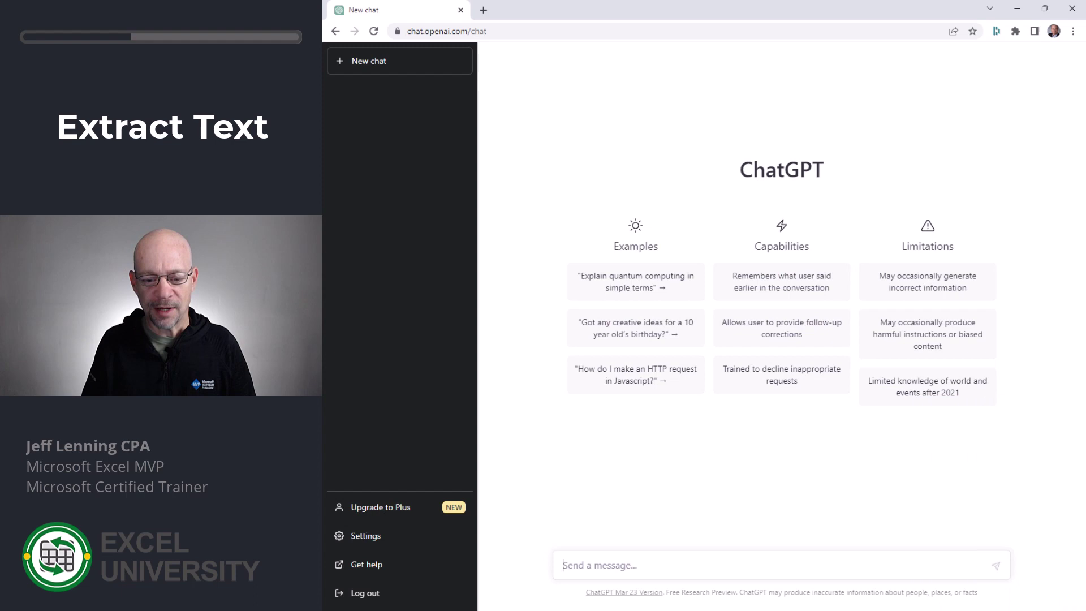
{"action": "type", "text": "please ex"}
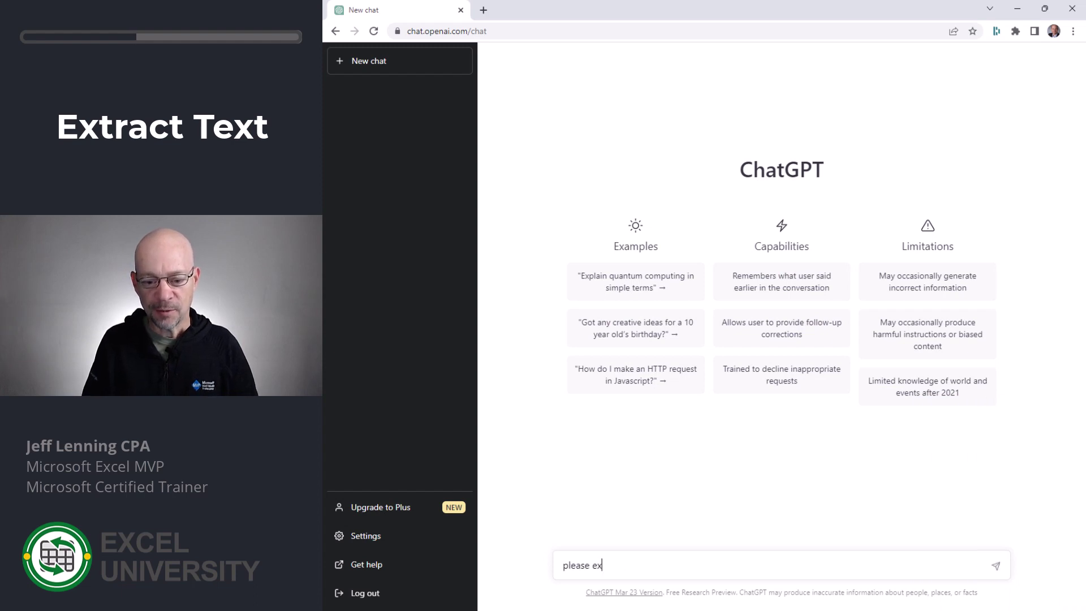
{"action": "type", "text": "plain this excel for"}
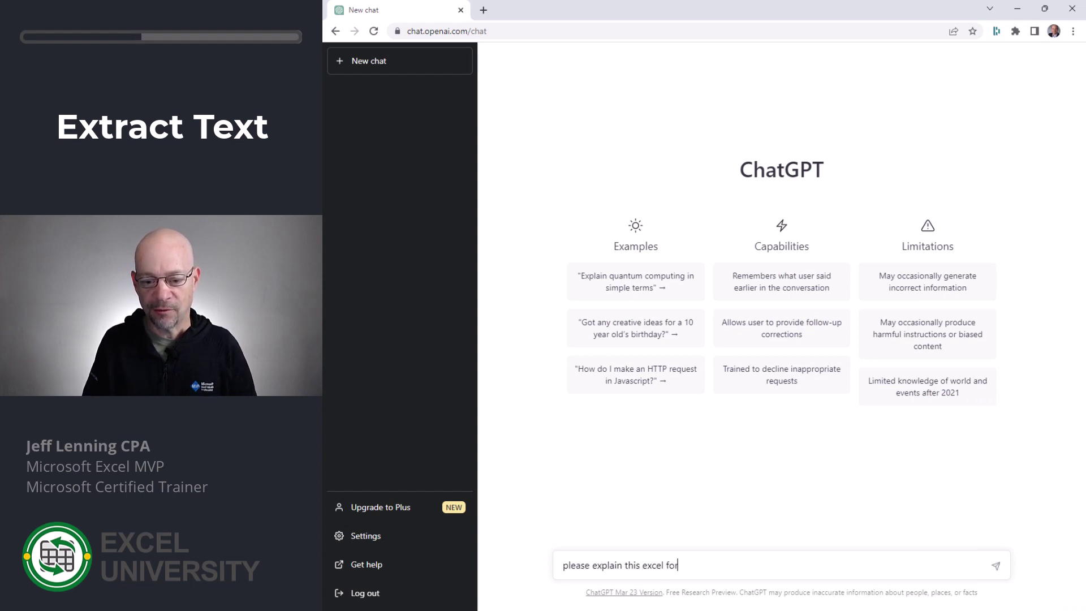
{"action": "type", "text": "mula:"}
{"action": "type", "text": "=RIGHT(C6,LEN(C6)-FIND(\", \",C6,1)-1)"}
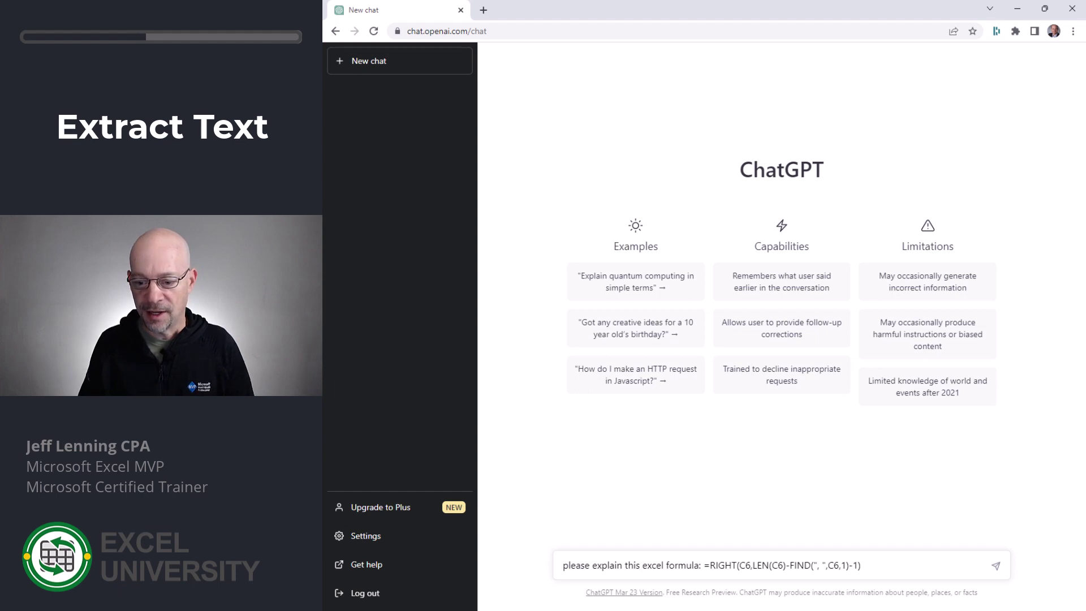
{"action": "key", "text": "Return"}
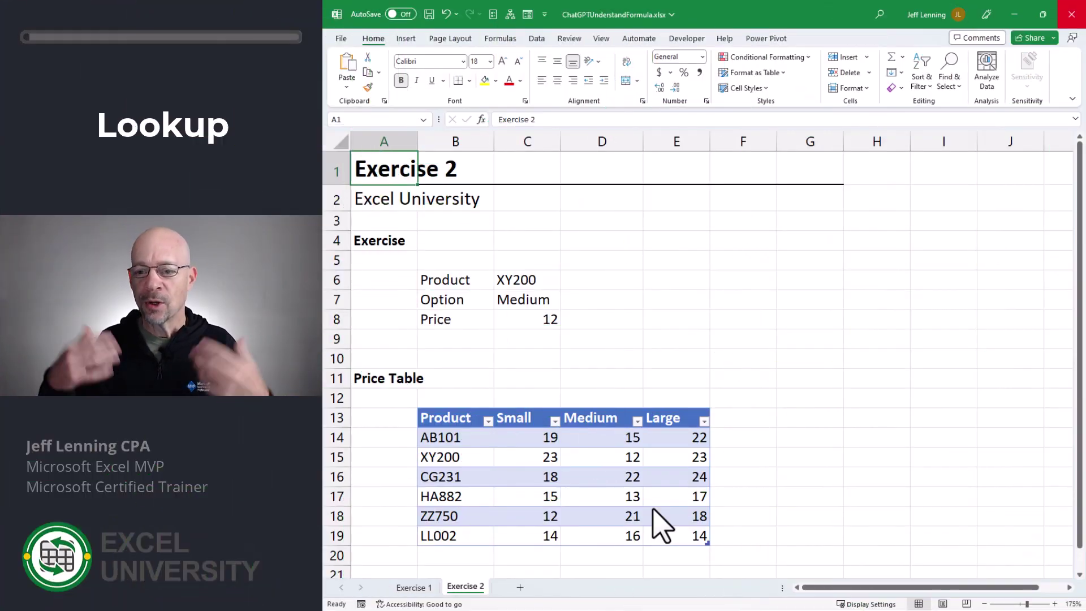
Step: Review product XY200, the Option label and the C8 price against the price table
{"action": "left_click", "coordinate": [530, 281]}
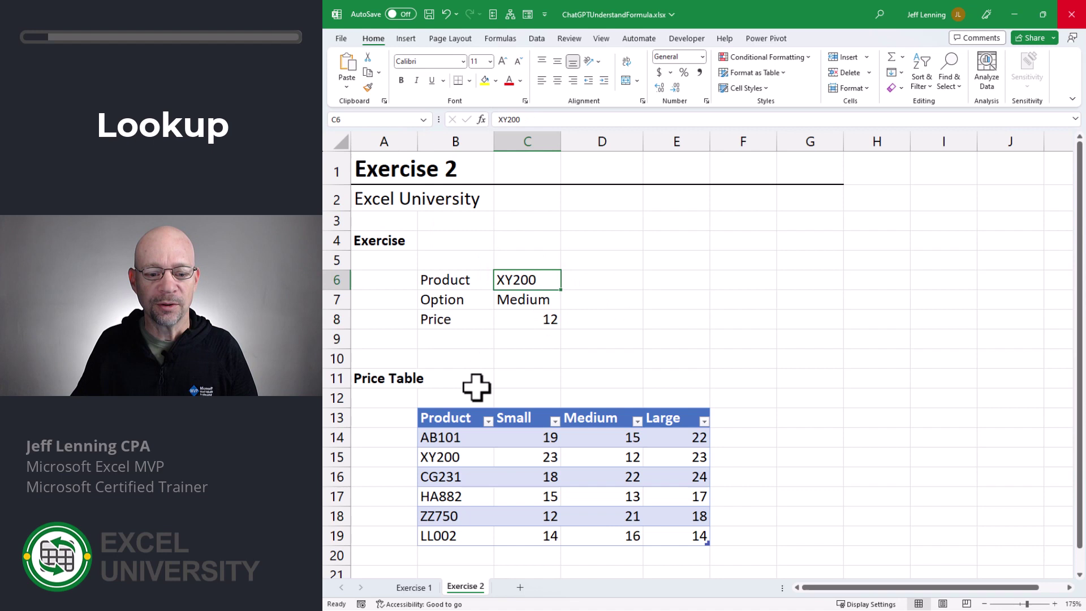
{"action": "left_click_drag", "start_coordinate": [451, 436], "coordinate": [448, 528]}
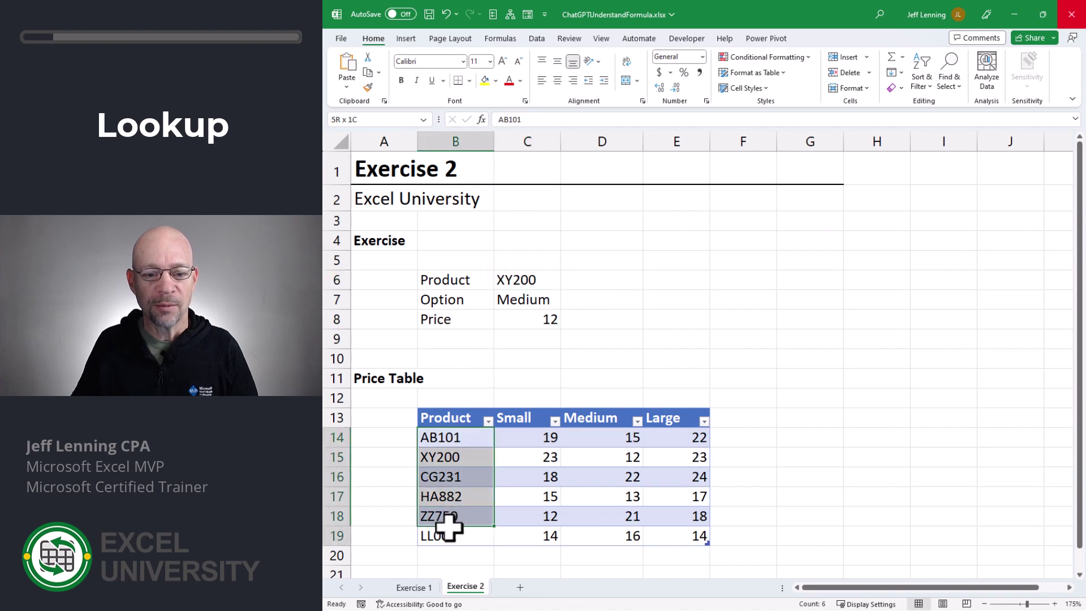
{"action": "left_click", "coordinate": [467, 300]}
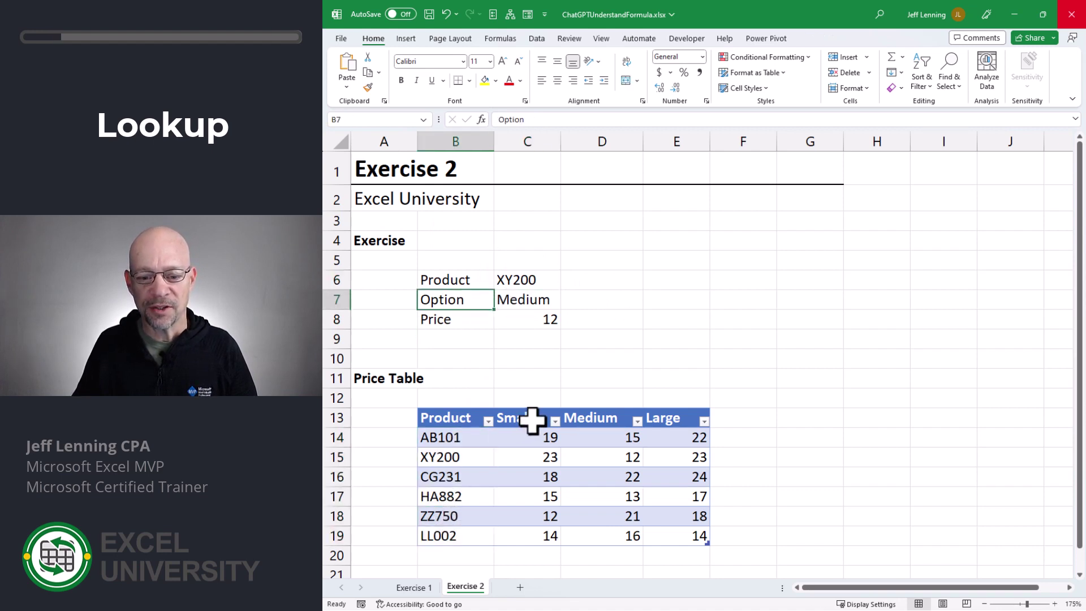
{"action": "left_click", "coordinate": [529, 317]}
{"action": "left_click", "coordinate": [609, 450]}
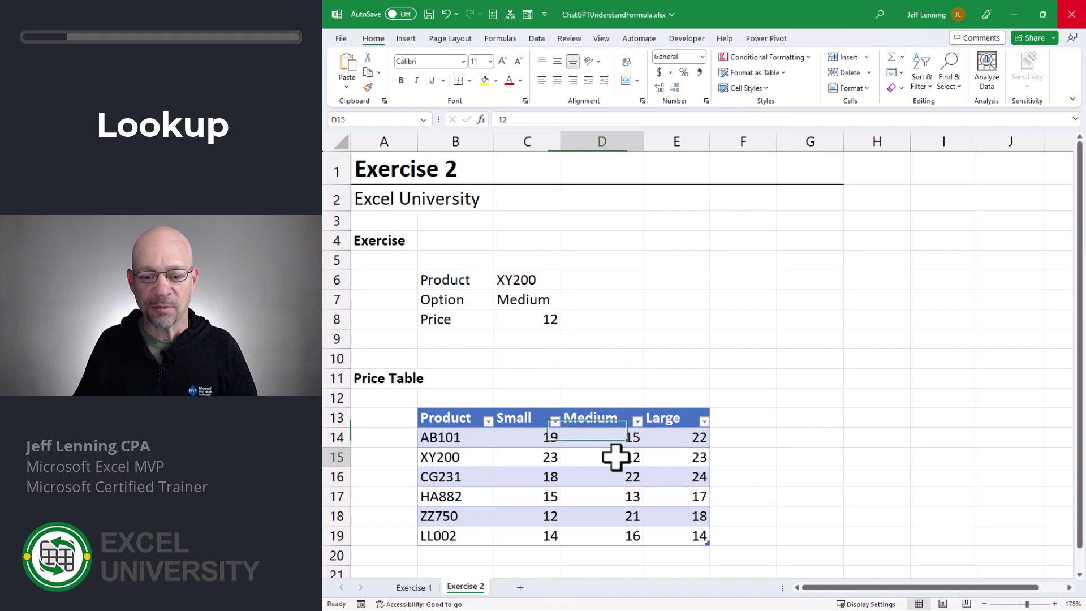
Step: Test the lookup by entering product AB101 and option Small in C6:C7
{"action": "left_click", "coordinate": [524, 280]}
{"action": "type", "text": "AB"}
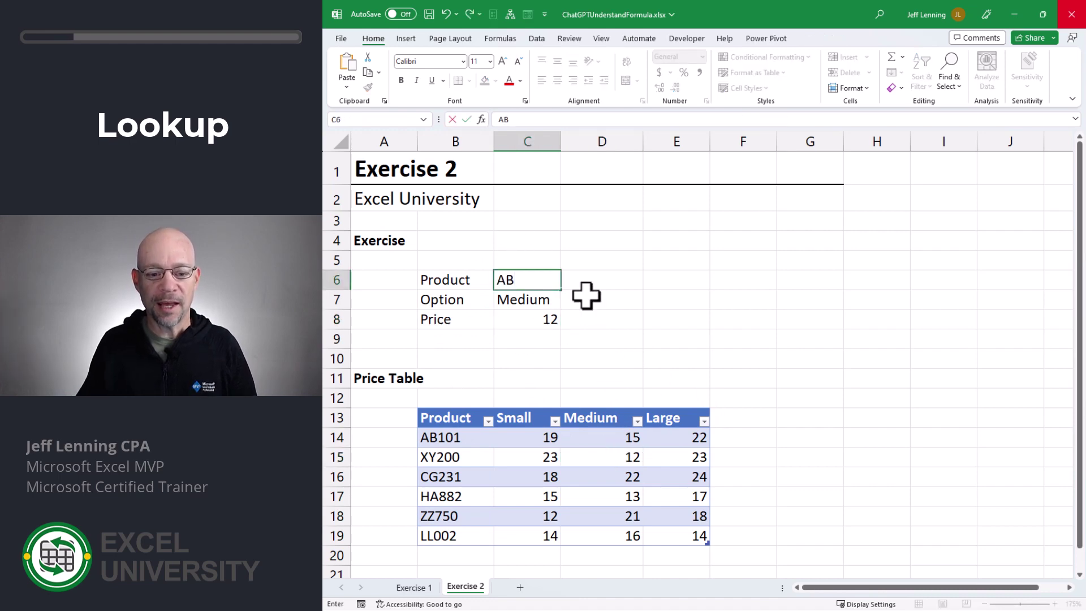
{"action": "type", "text": "101"}
{"action": "key", "text": "Return"}
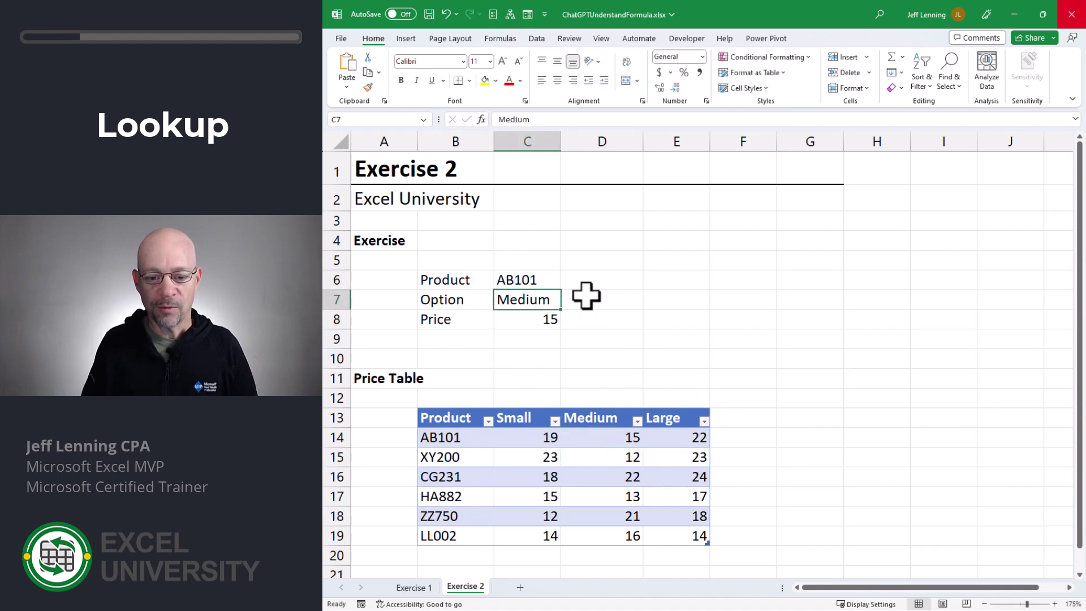
{"action": "type", "text": "Small"}
{"action": "key", "text": "Return"}
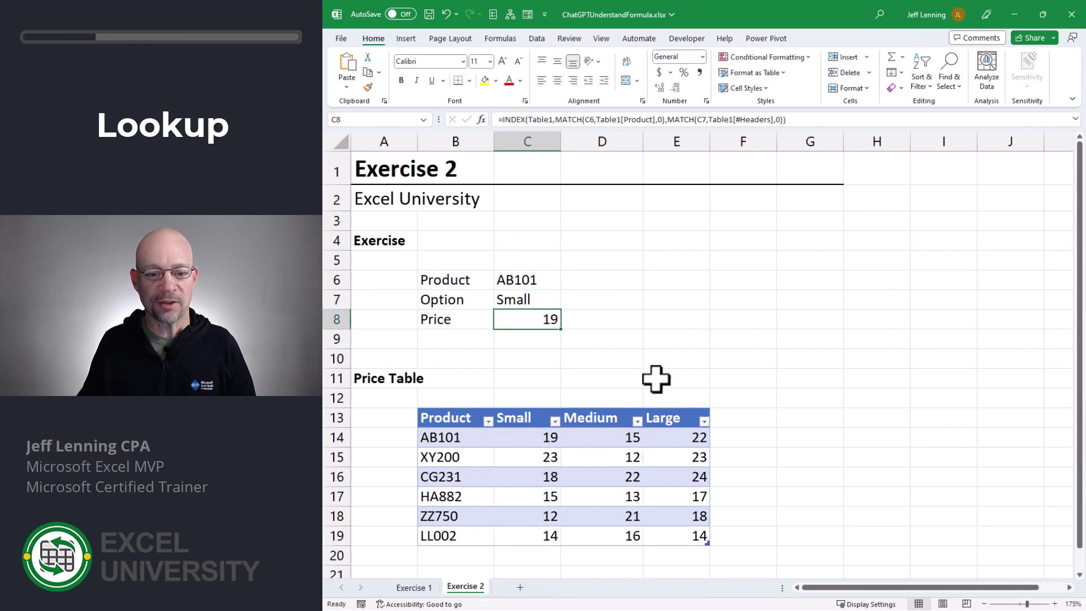
Step: Undo back to XY200 and Medium, then copy the INDEX/MATCH formula from C8
{"action": "key", "text": "ctrl+z"}
{"action": "key", "text": "ctrl+z"}
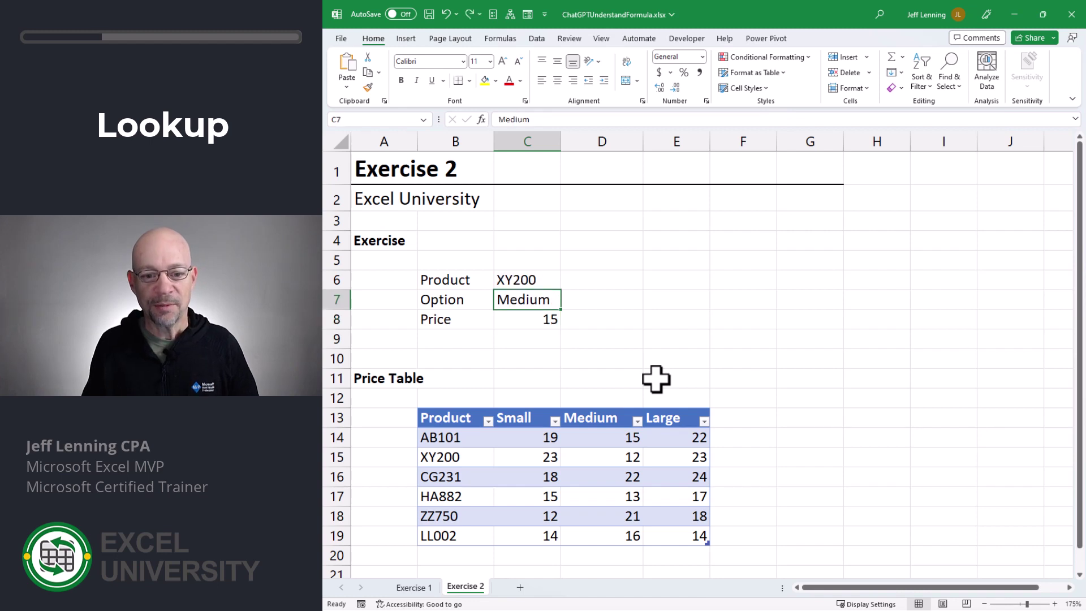
{"action": "key", "text": "Down"}
{"action": "key", "text": "Down"}
{"action": "key", "text": "F2"}
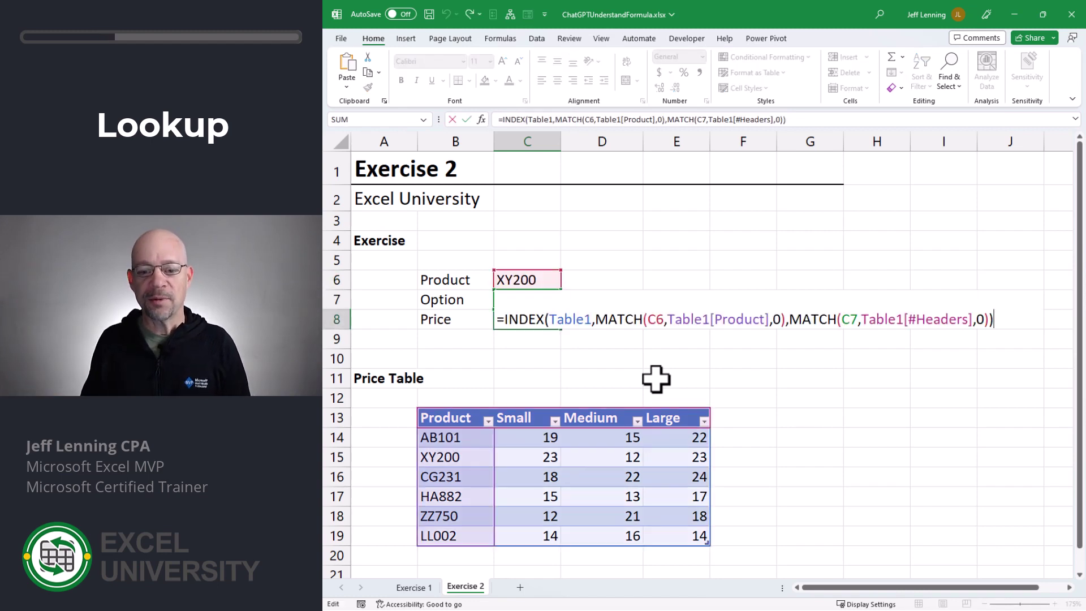
{"action": "key", "text": "shift+Home"}
{"action": "key", "text": "ctrl+c"}
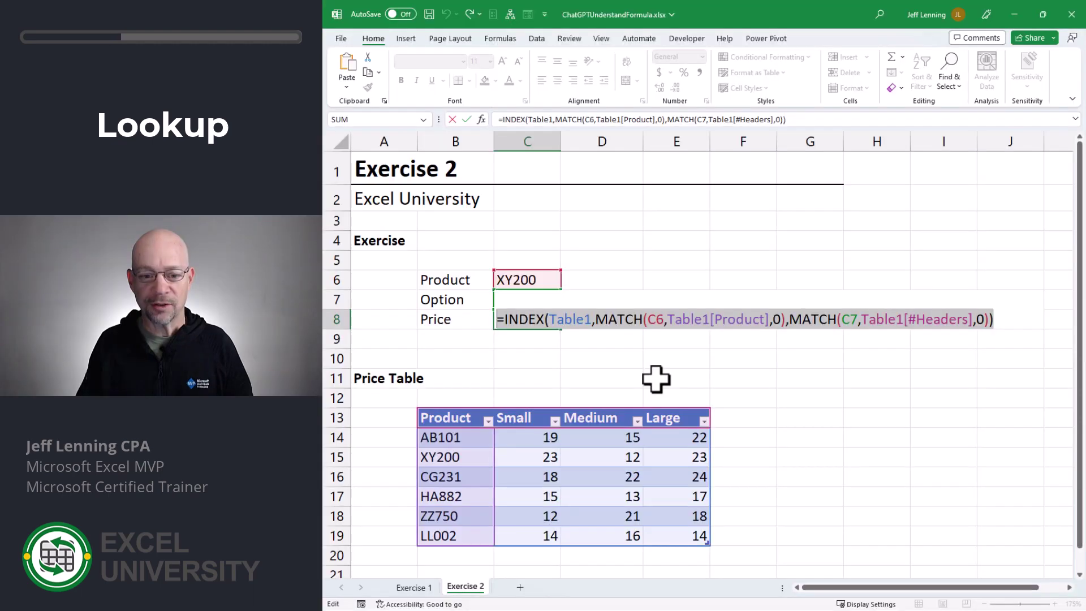
{"action": "key", "text": "Escape"}
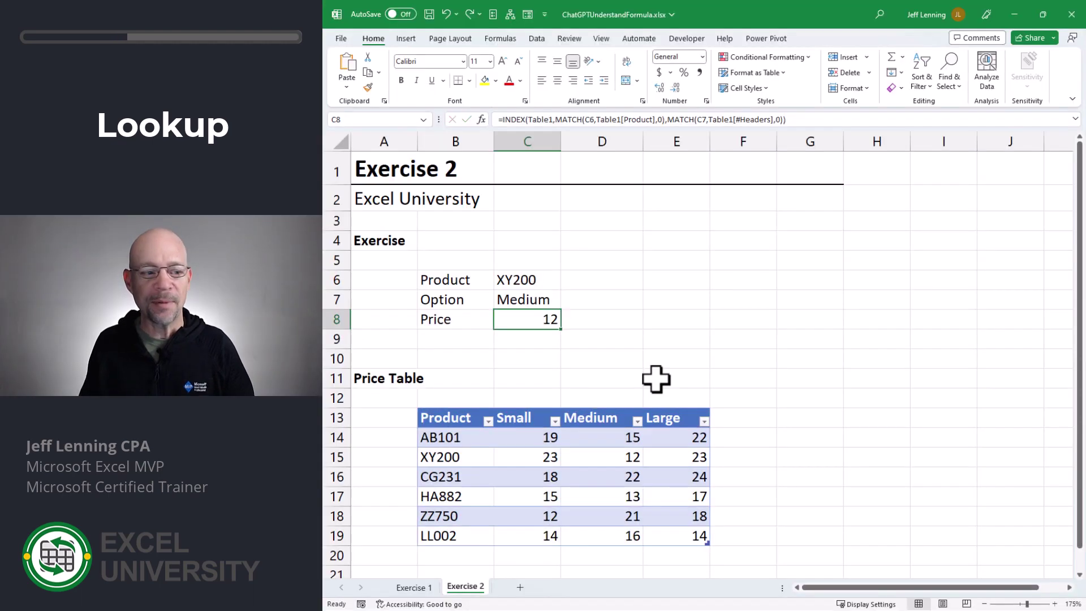
Step: Send ChatGPT 'please explain the following excel formula:' with the pasted INDEX/MATCH formula on a new line
{"action": "key", "text": "alt+Tab"}
{"action": "type", "text": "p"}
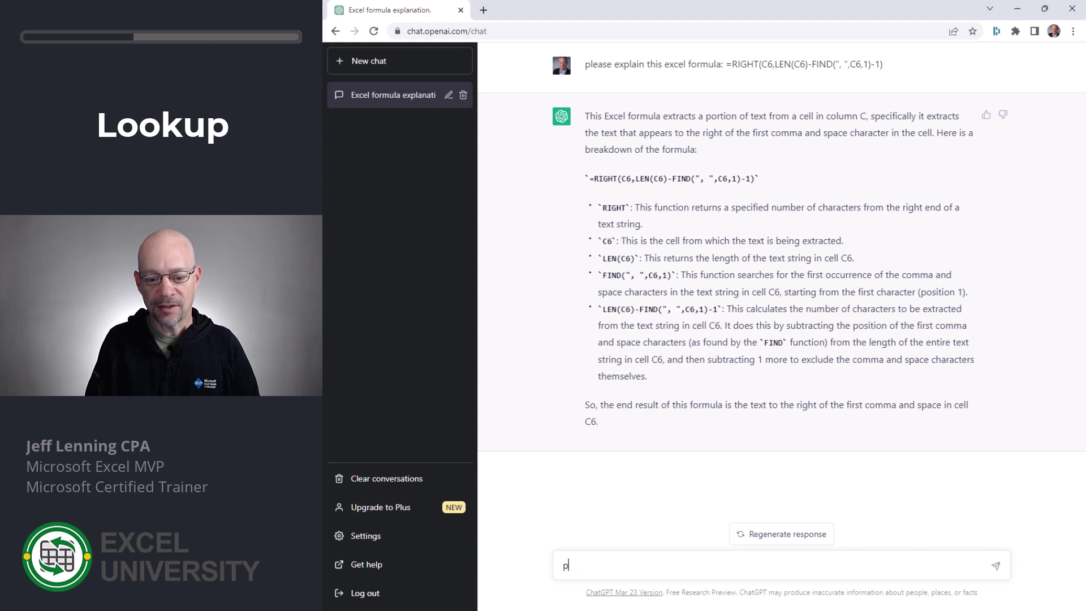
{"action": "type", "text": "lease explain the "}
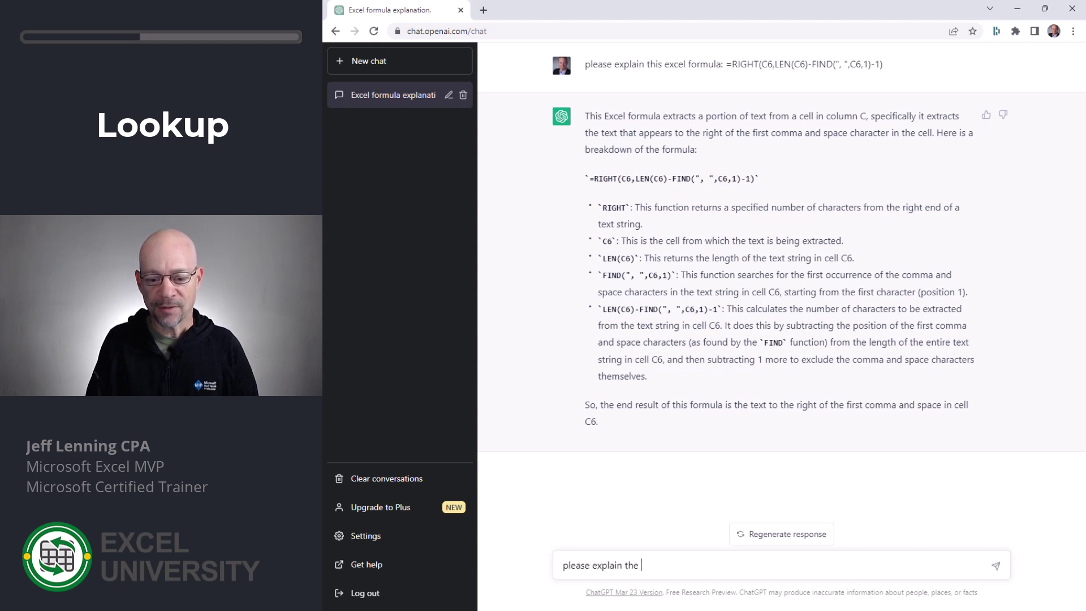
{"action": "type", "text": "following excel formula:"}
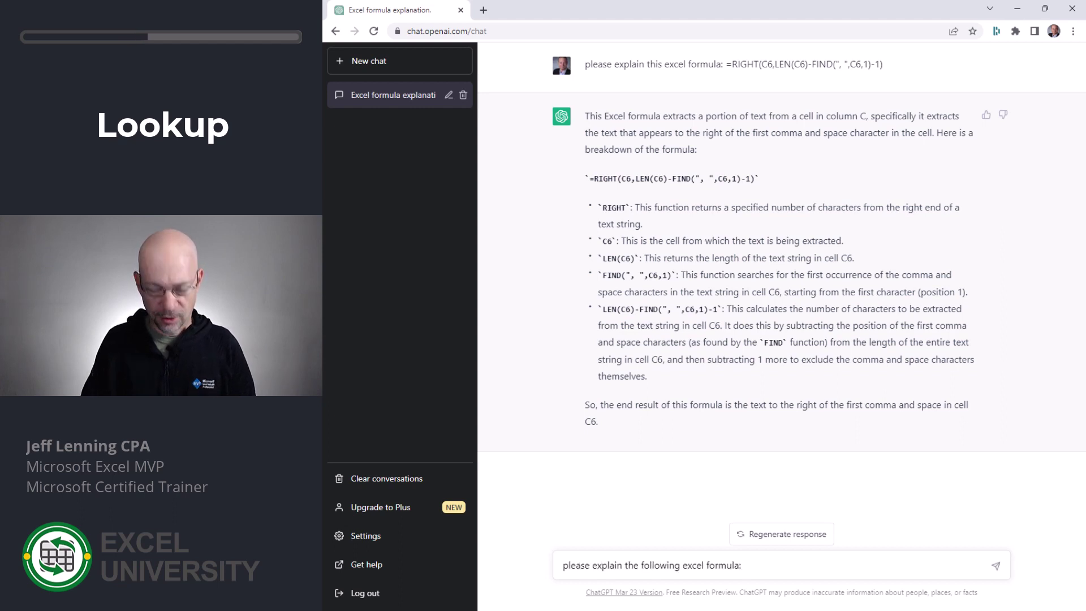
{"action": "key", "text": "shift+Return"}
{"action": "key", "text": "ctrl+v"}
{"action": "key", "text": "Return"}
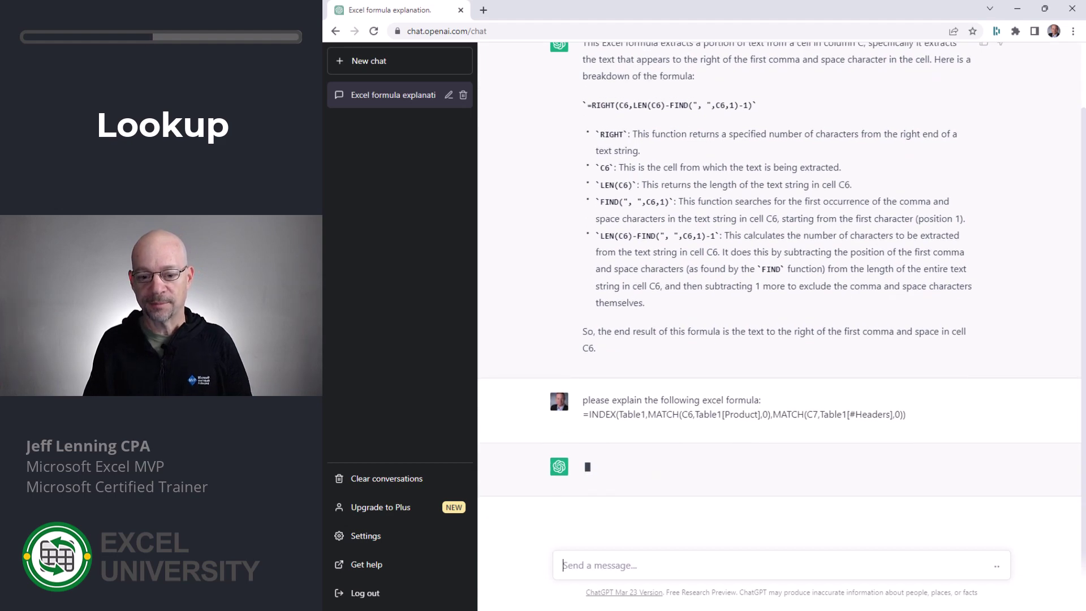